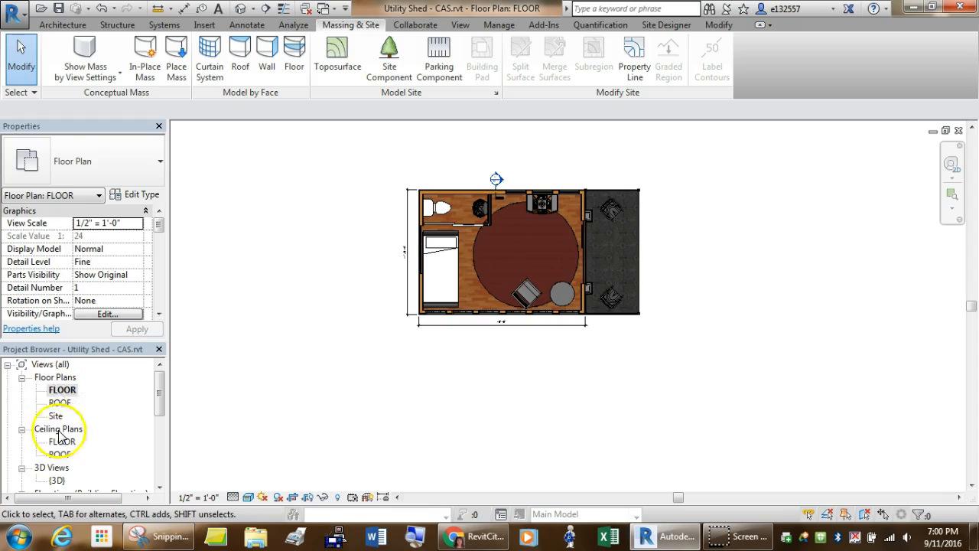
In the Site floor plan, start a toposurface at elevation 0' 0" and place six boundary points around the shed.
double_click(56, 416)
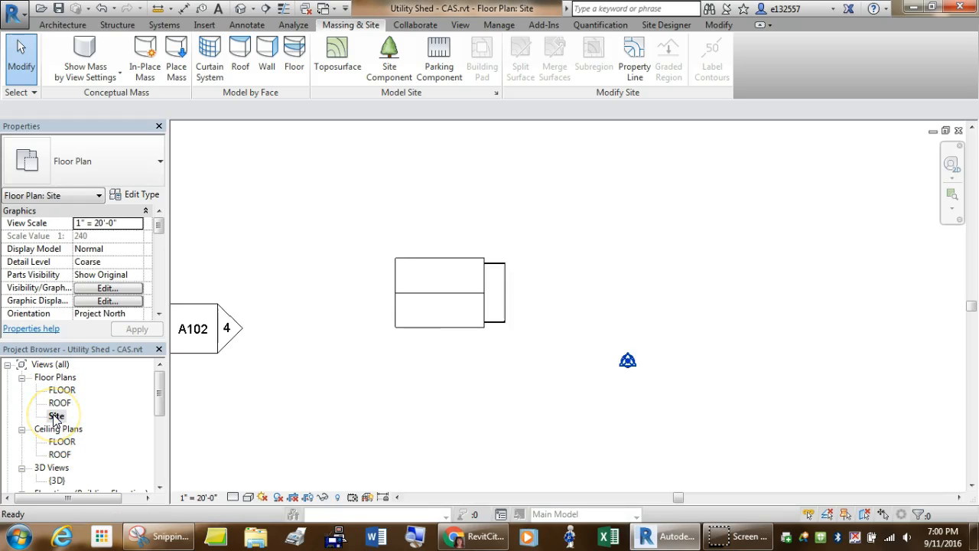
scroll(454, 352, "down", 2)
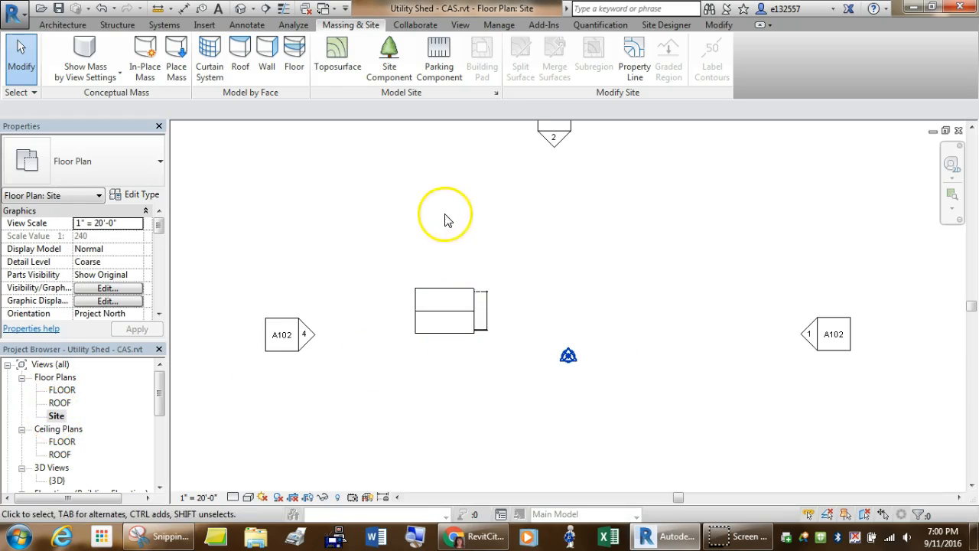
left_click(342, 58)
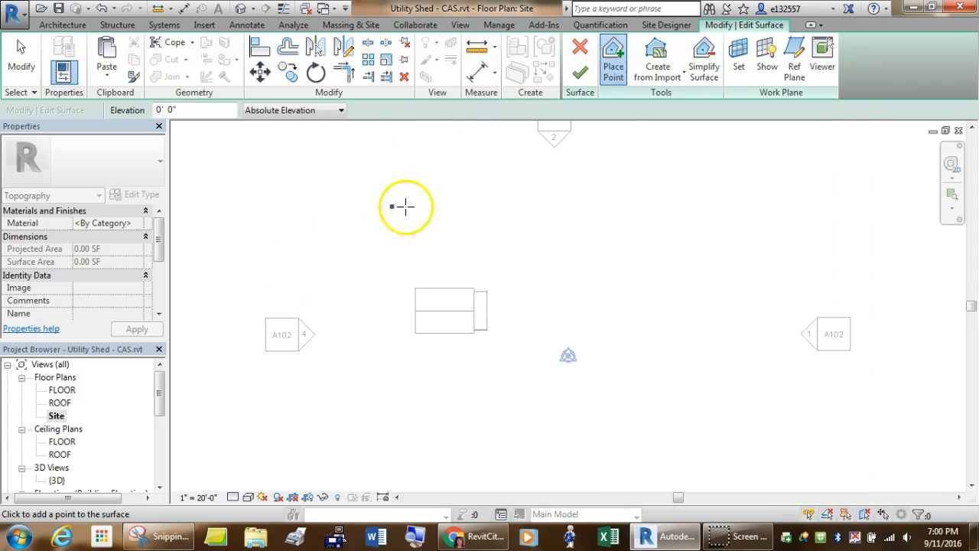
left_click(291, 295)
left_click(386, 206)
left_click(545, 204)
left_click(652, 314)
left_click(575, 421)
left_click(374, 448)
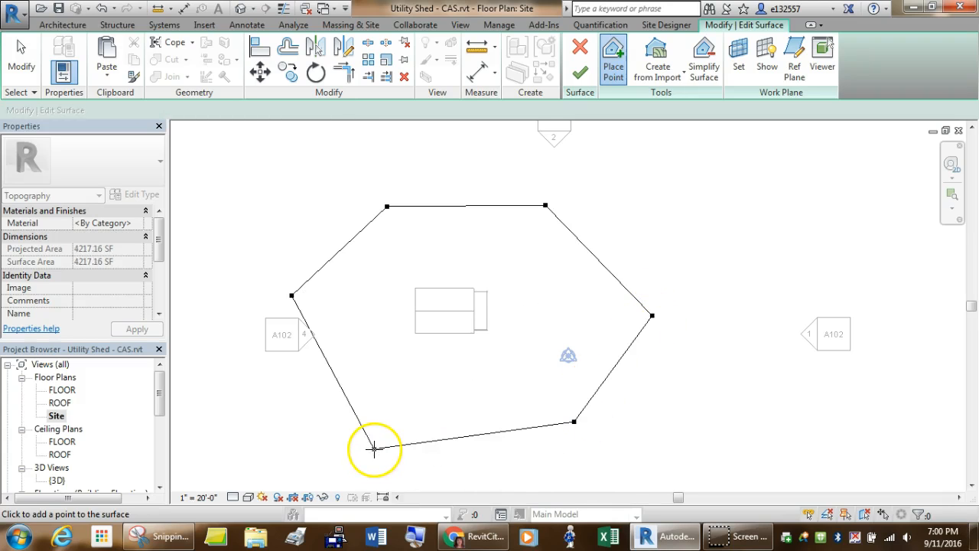
Add three more points that widen the toposurface boundary on its west, north and northeast sides, and finish the surface.
left_click(312, 393)
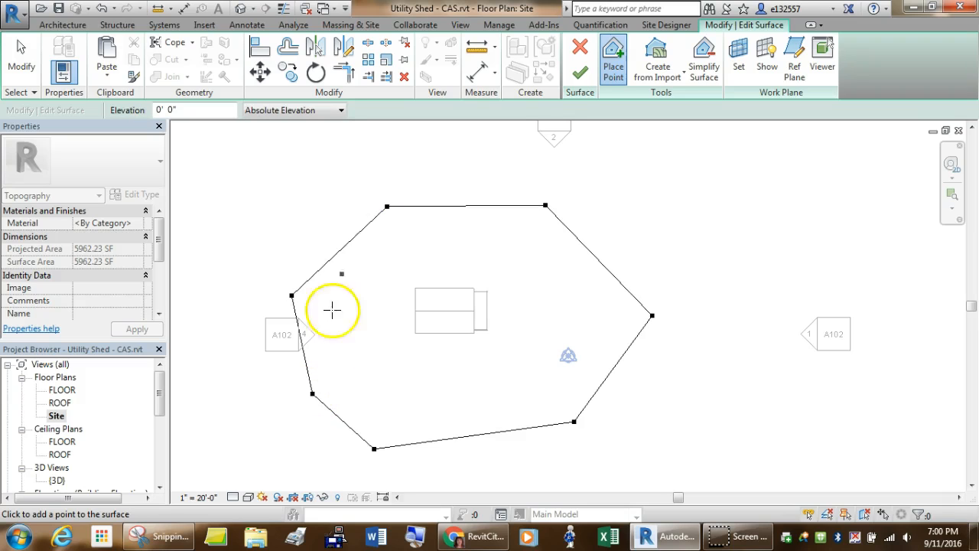
left_click(468, 172)
left_click(636, 228)
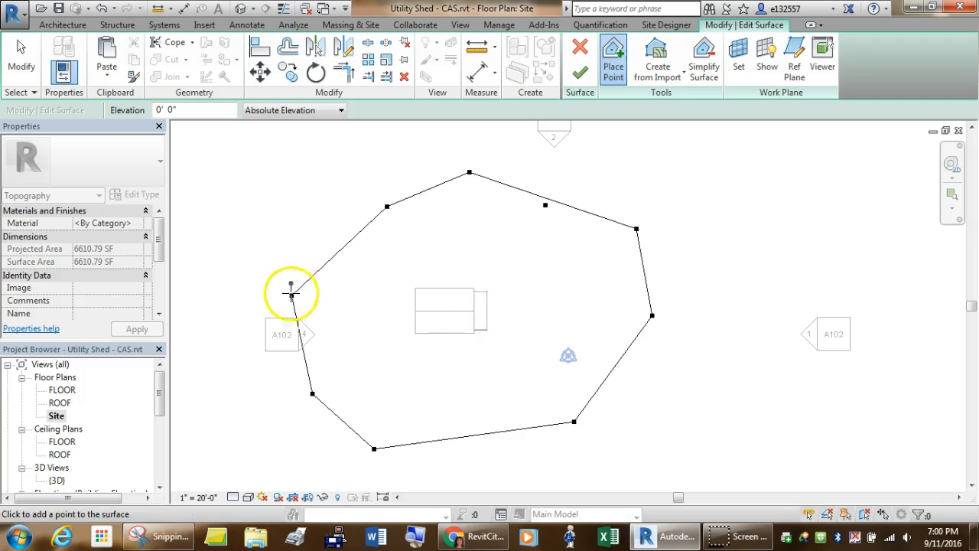
left_click(580, 73)
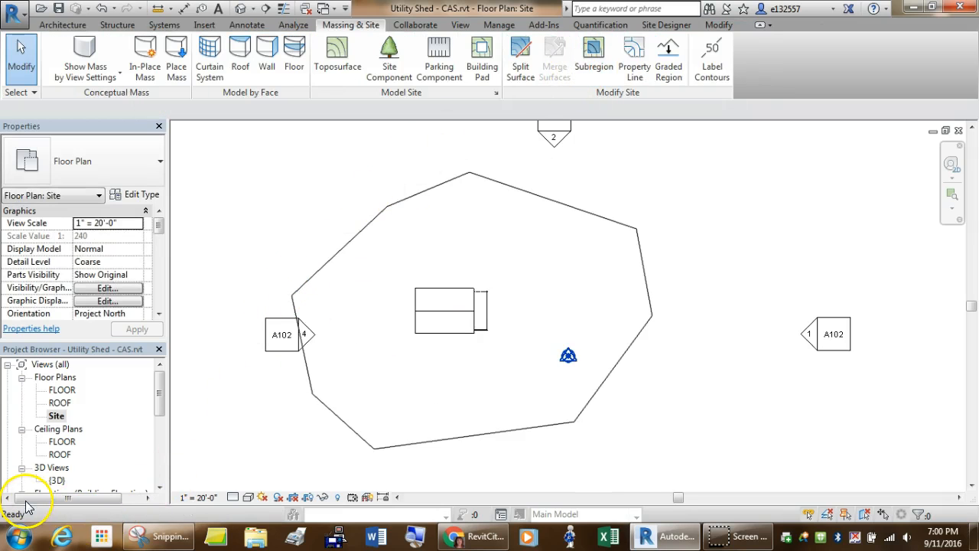
Open the default 3D view and examine how the toposurface sits around the shed and porch.
left_click(249, 497)
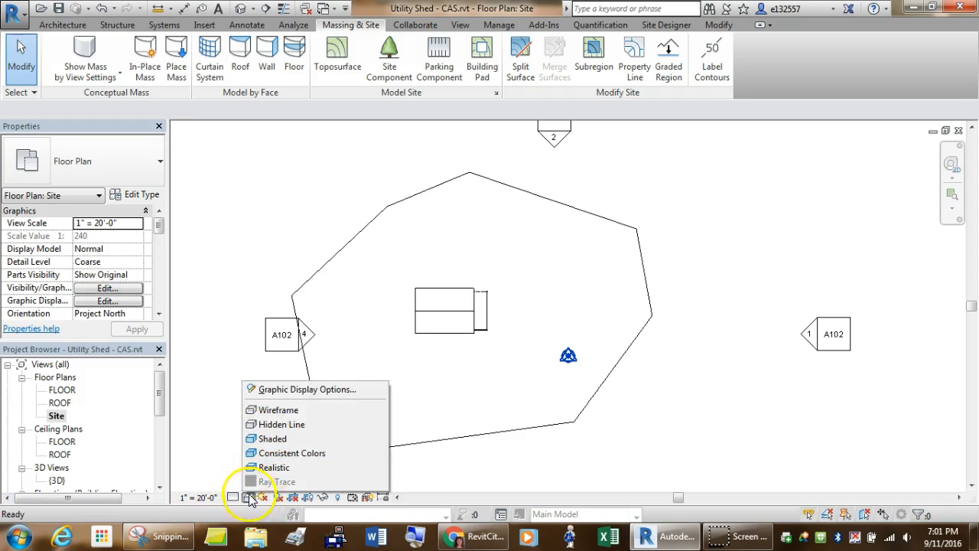
double_click(56, 480)
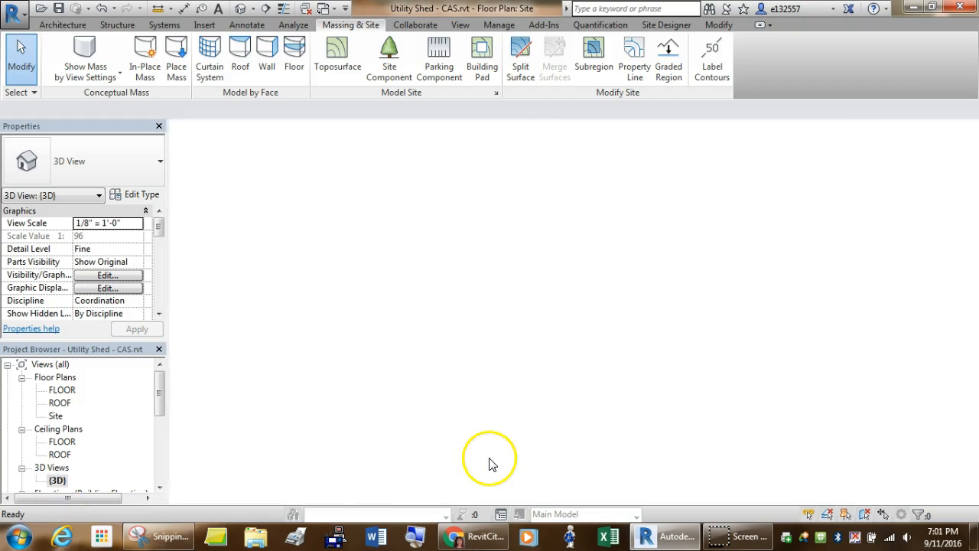
scroll(489, 457, "down", 4)
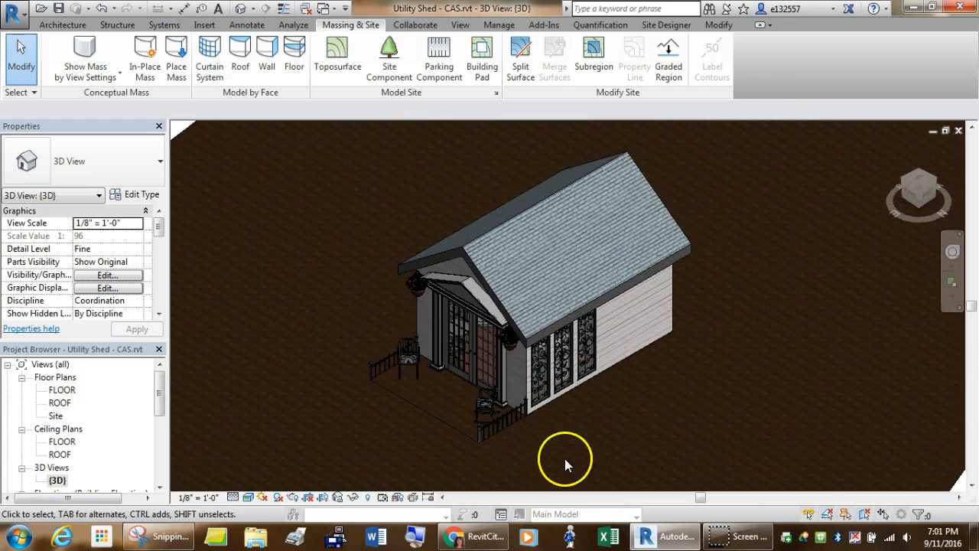
middle_click_drag(639, 410, 655, 269)
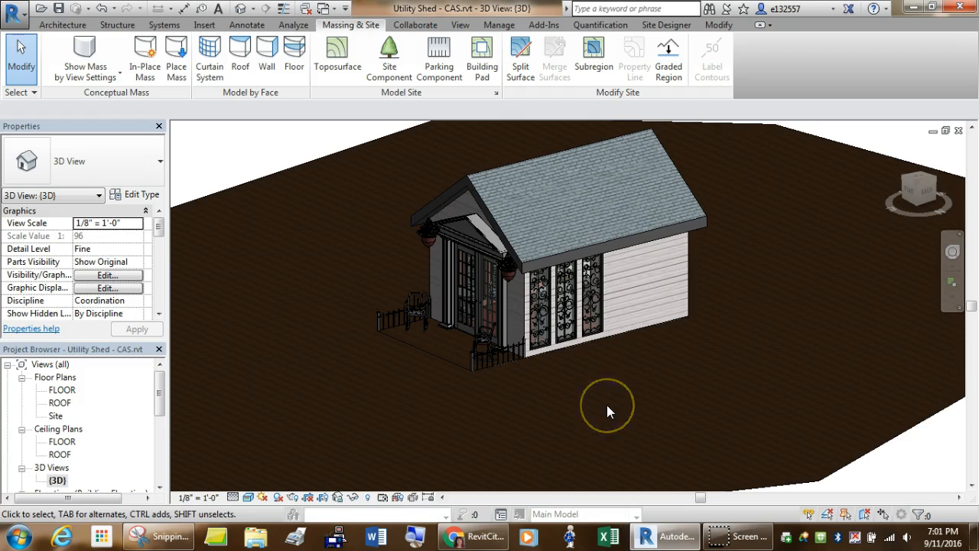
middle_click_drag(606, 411, 635, 380, "shift")
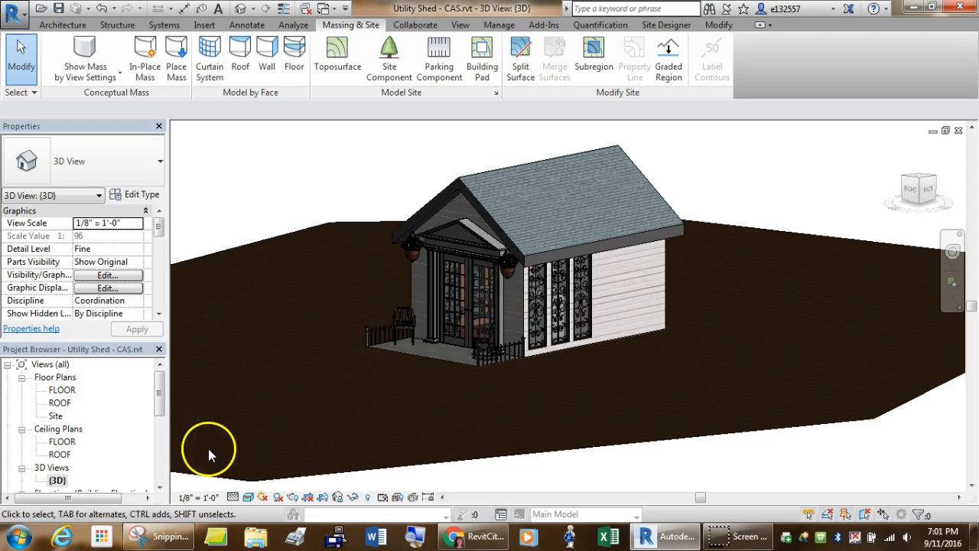
Edit the toposurface from the Site plan and move two northern points and the southeast point to reshape it.
double_click(56, 416)
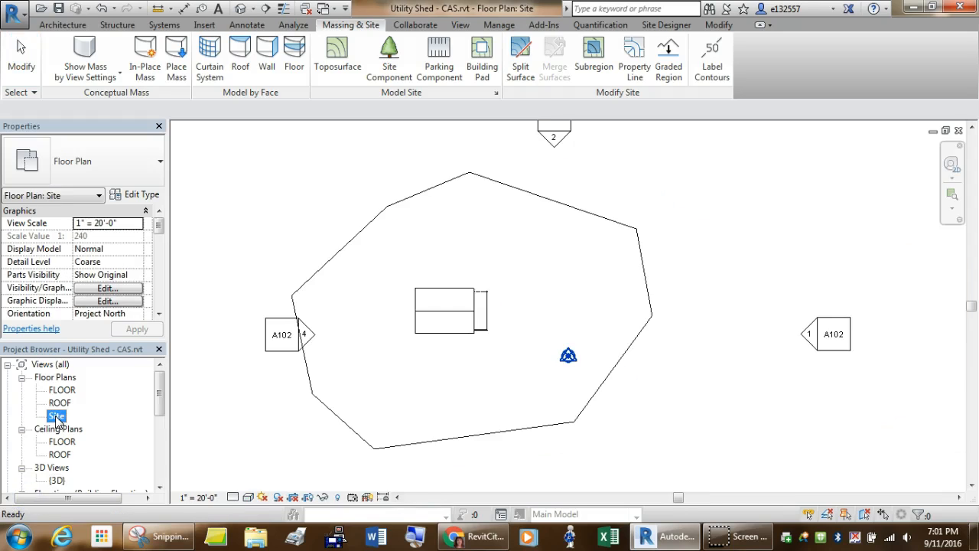
left_click(486, 182)
left_click(579, 54)
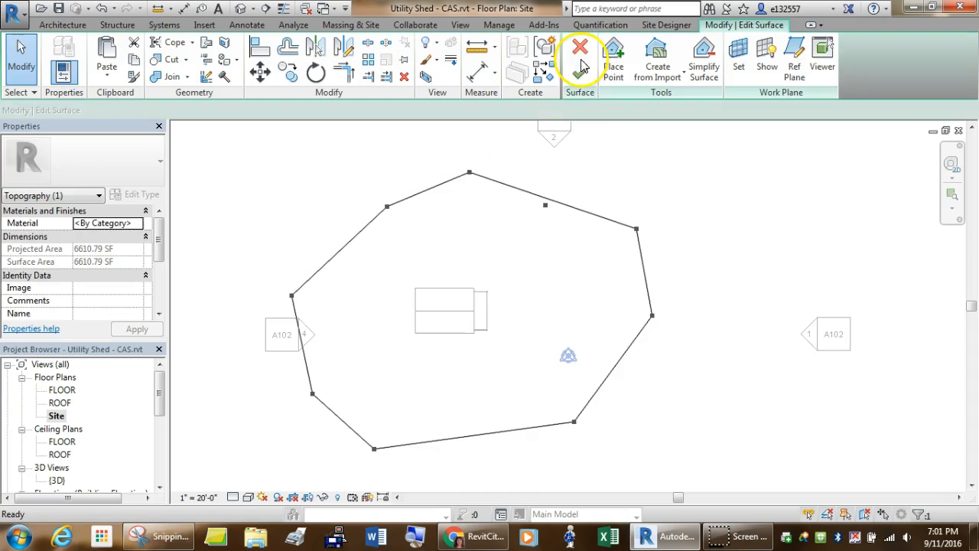
left_click_drag(469, 172, 473, 229)
left_click_drag(545, 205, 541, 245)
left_click_drag(573, 421, 577, 469)
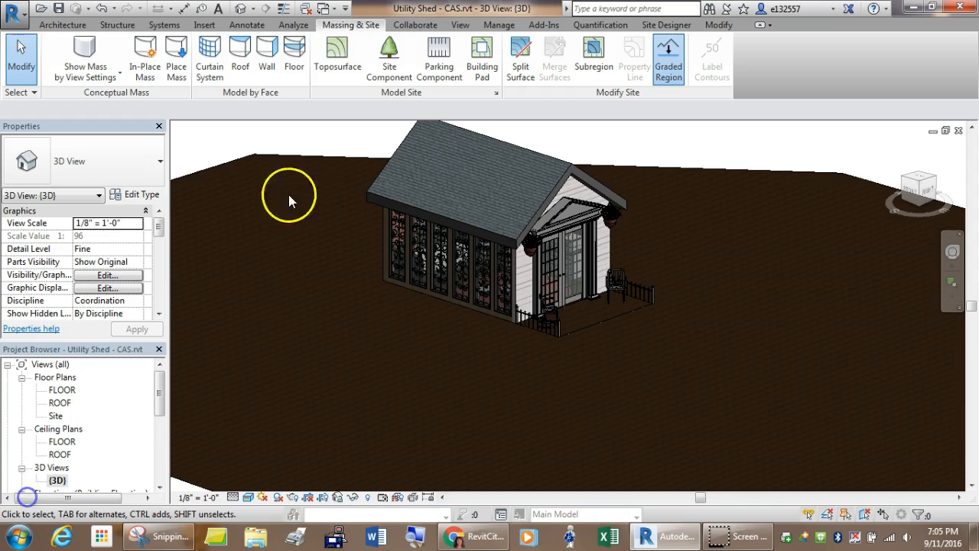
Open the material selection for the toposurface in the 3D view and look through the project materials.
middle_click_drag(334, 138, 336, 177)
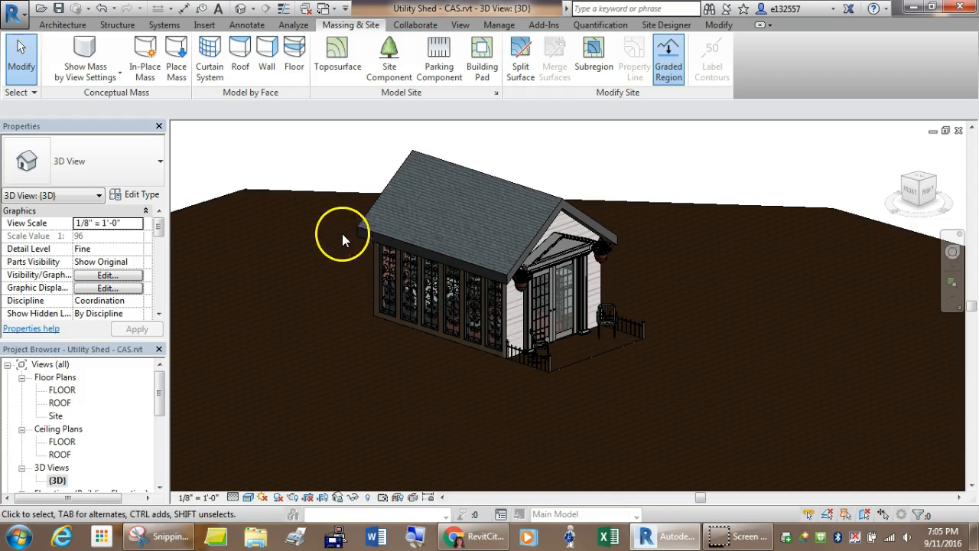
left_click(309, 189)
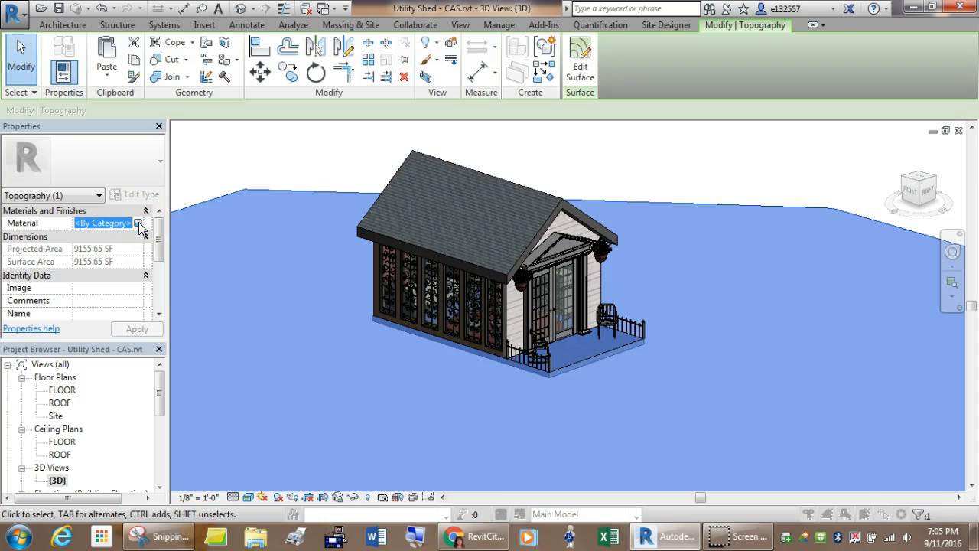
left_click(138, 222)
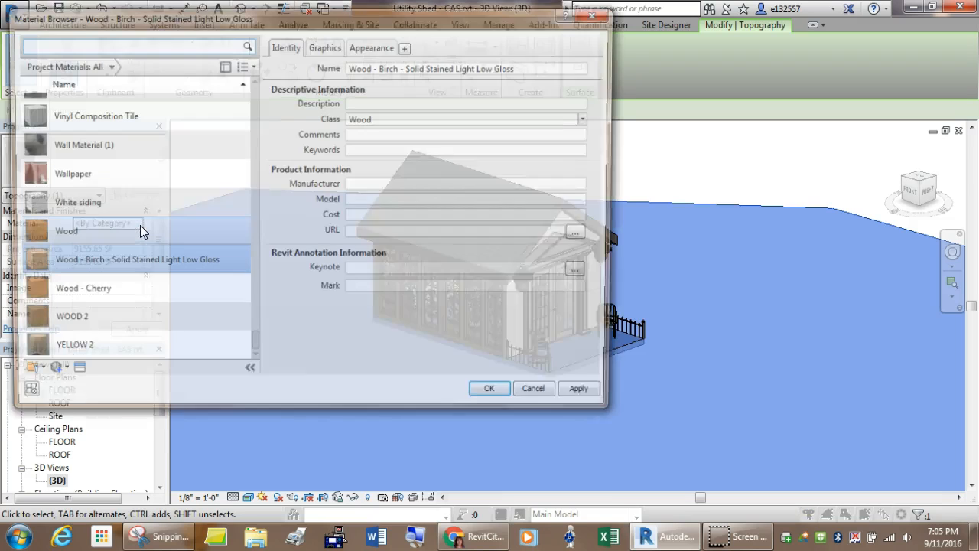
scroll(218, 263, "up", 5)
scroll(218, 263, "up", 12)
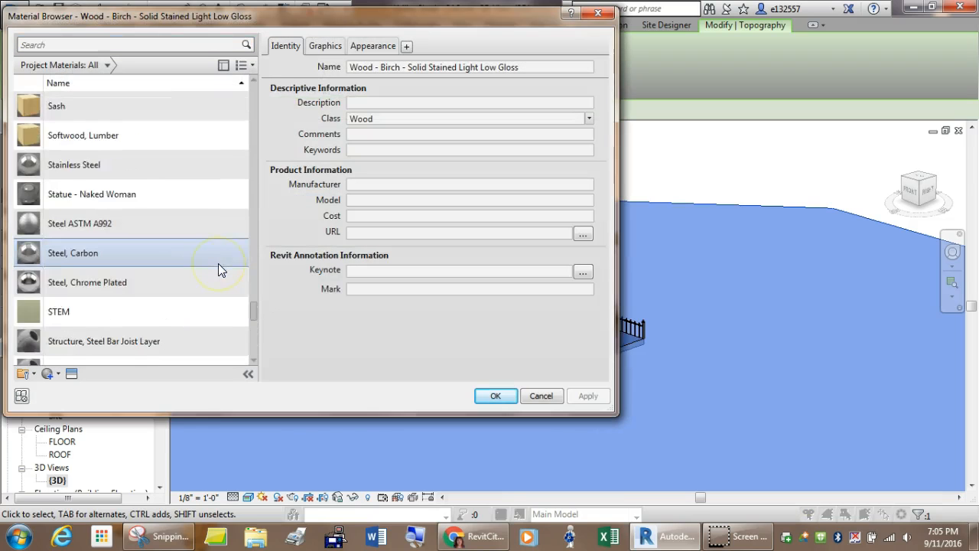
scroll(218, 269, "up", 5)
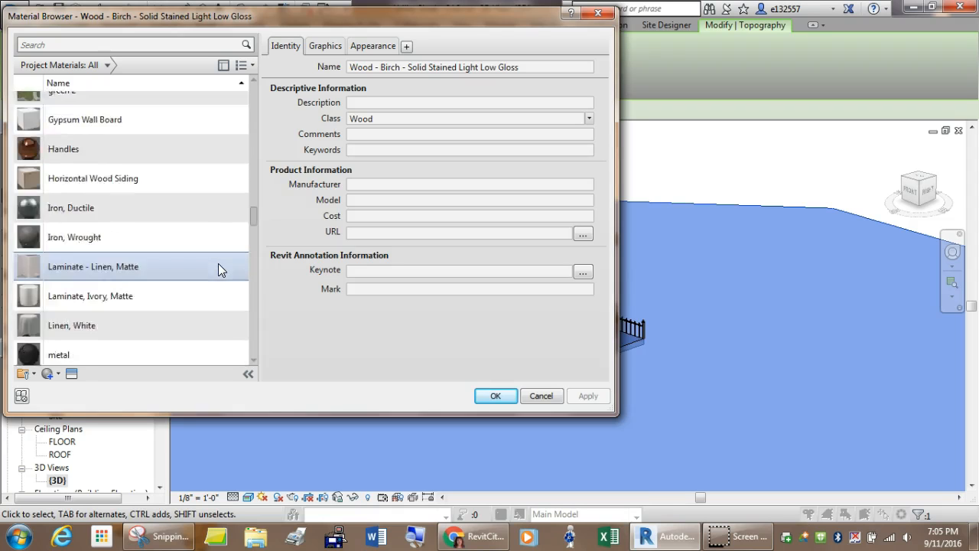
scroll(218, 263, "down", 1)
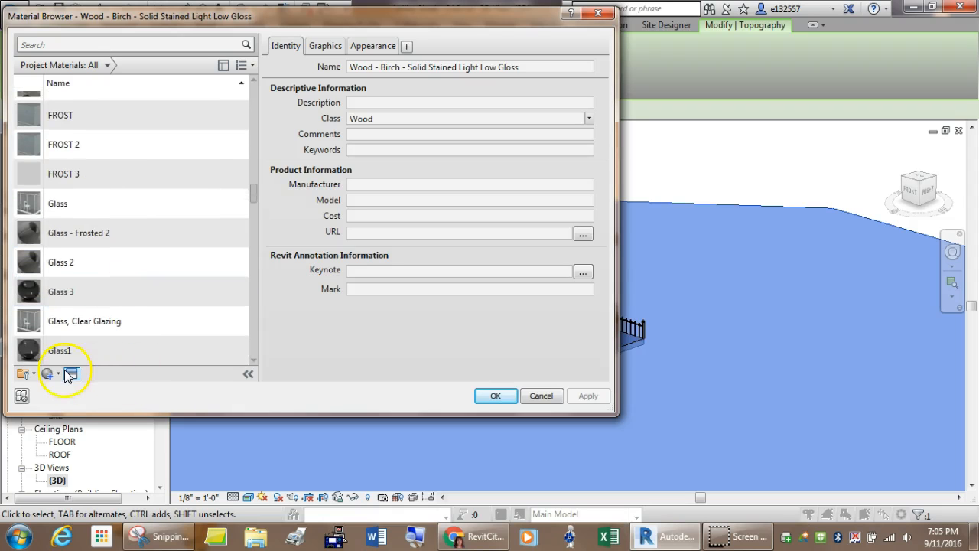
Create a new project material and name it Grass.
left_click(68, 375)
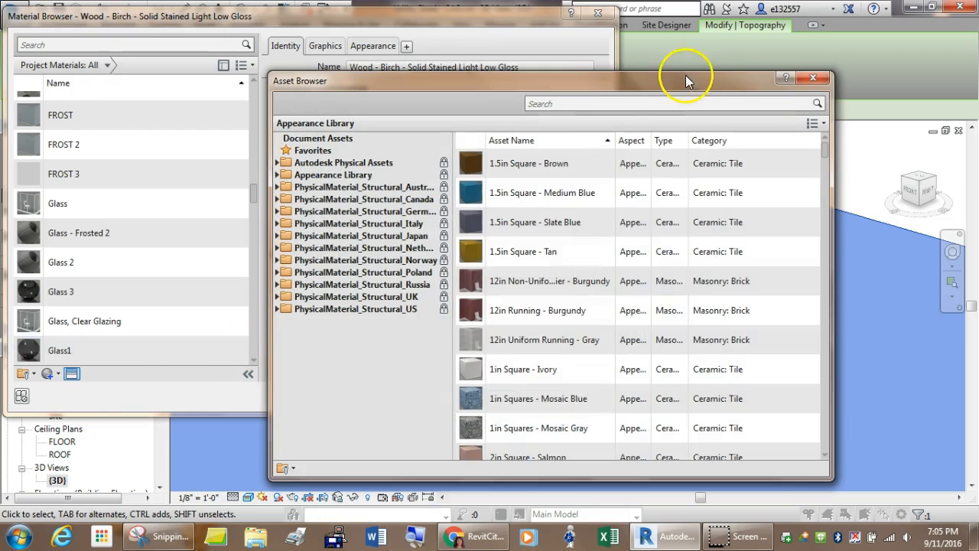
left_click(822, 79)
left_click(49, 373)
left_click(69, 389)
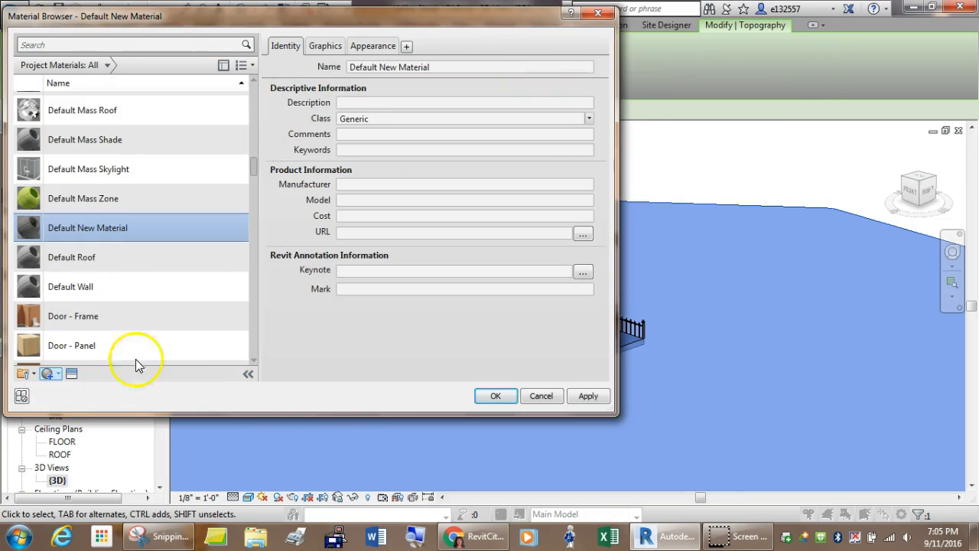
left_click(446, 69)
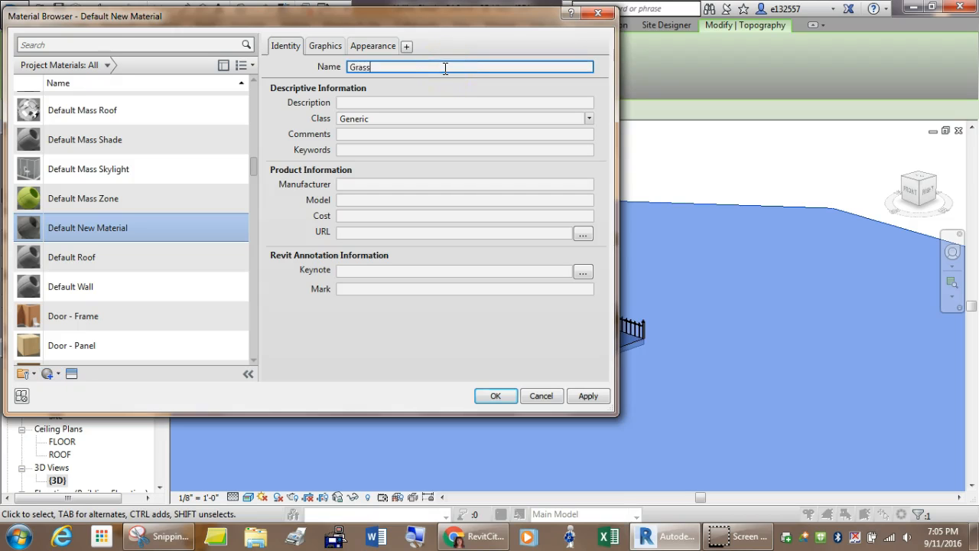
Open the appearance assets for the Grass material, expand the Appearance Library and search for "grass".
left_click(71, 374)
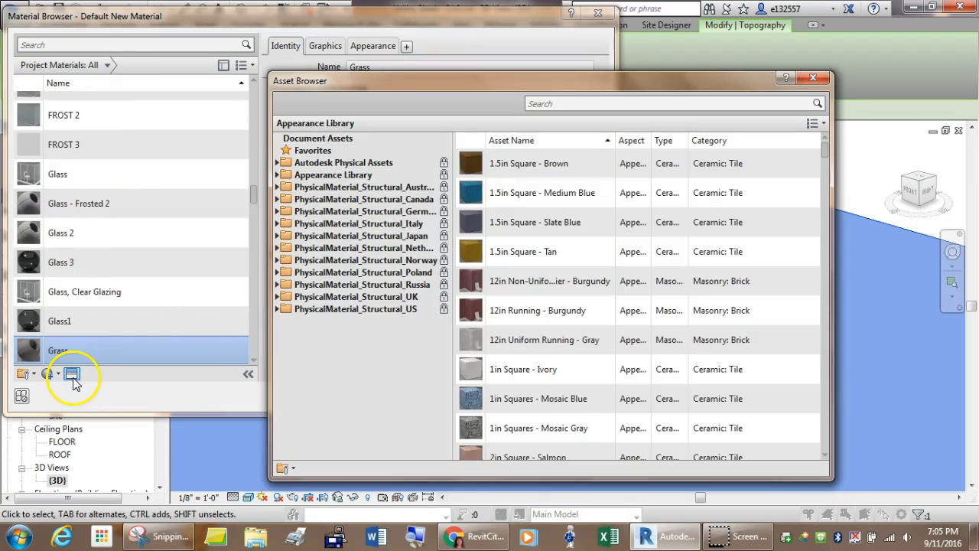
left_click(277, 175)
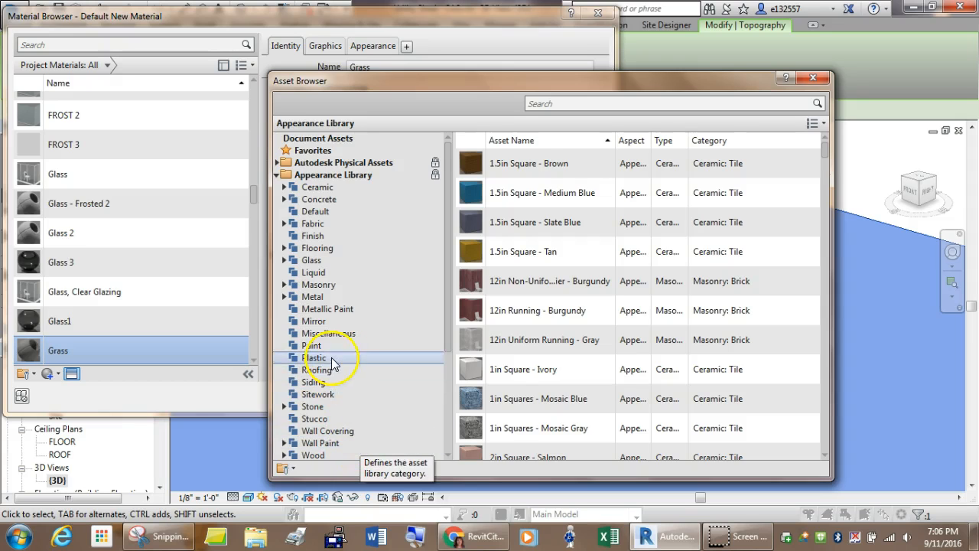
left_click(666, 104)
type("g")
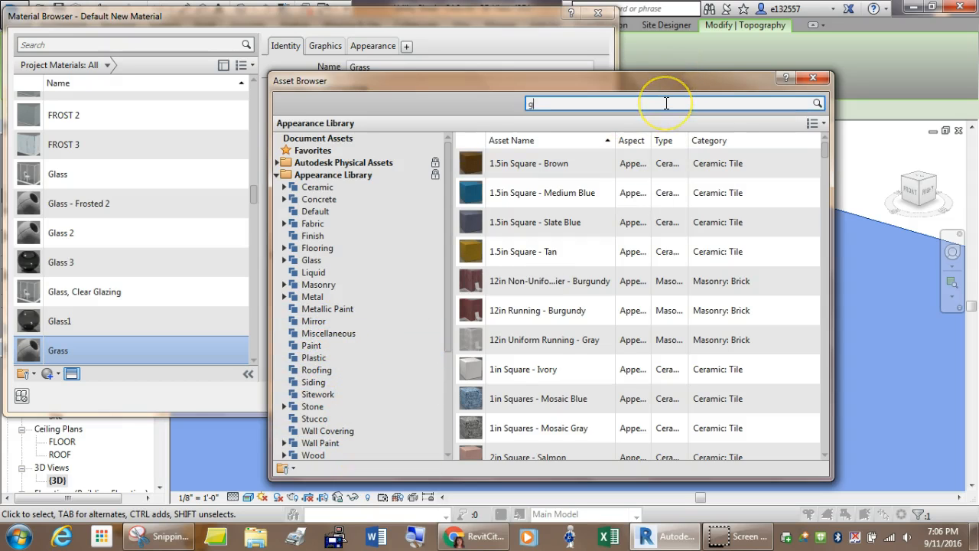
type("rass")
key("Return")
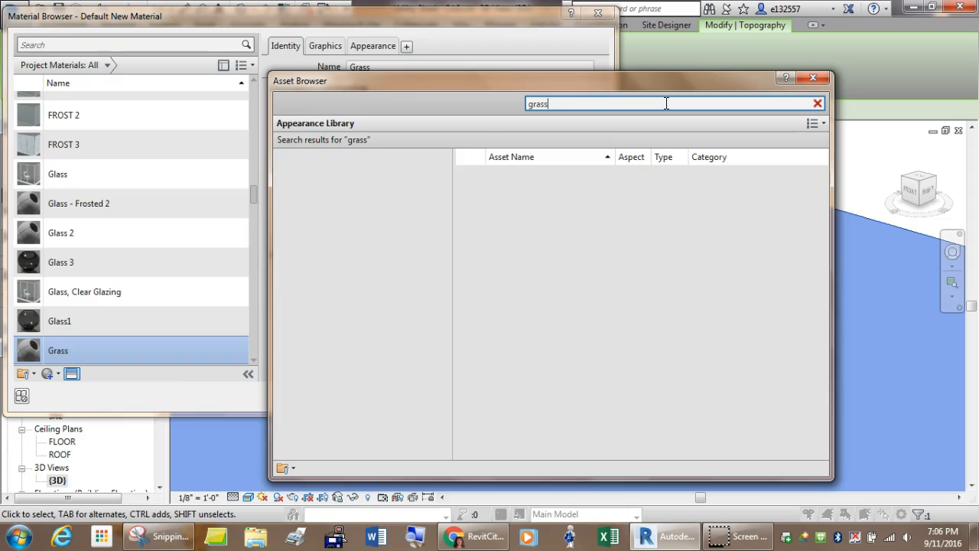
Search the appearance assets for "lawn".
left_click_drag(626, 104, 449, 109)
type("lawn")
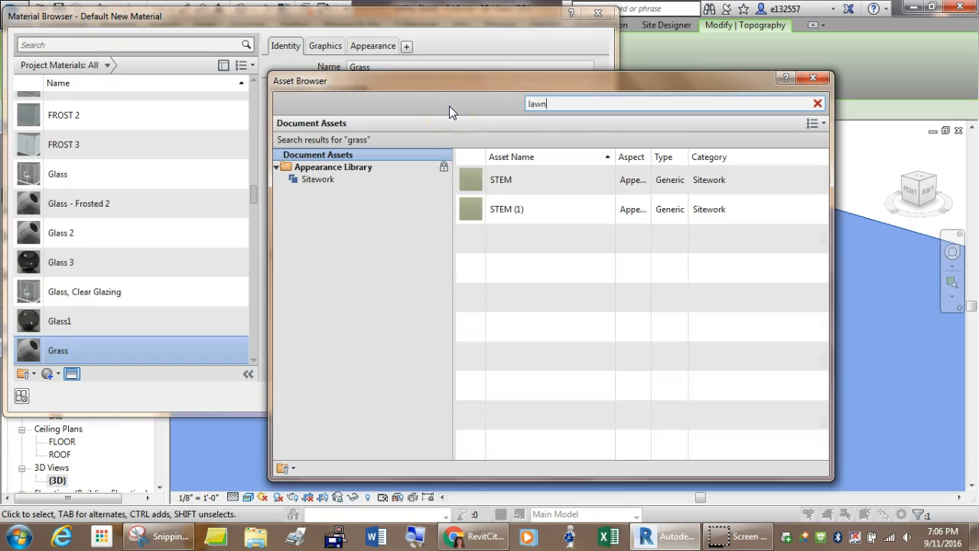
key("Return")
left_click(625, 106)
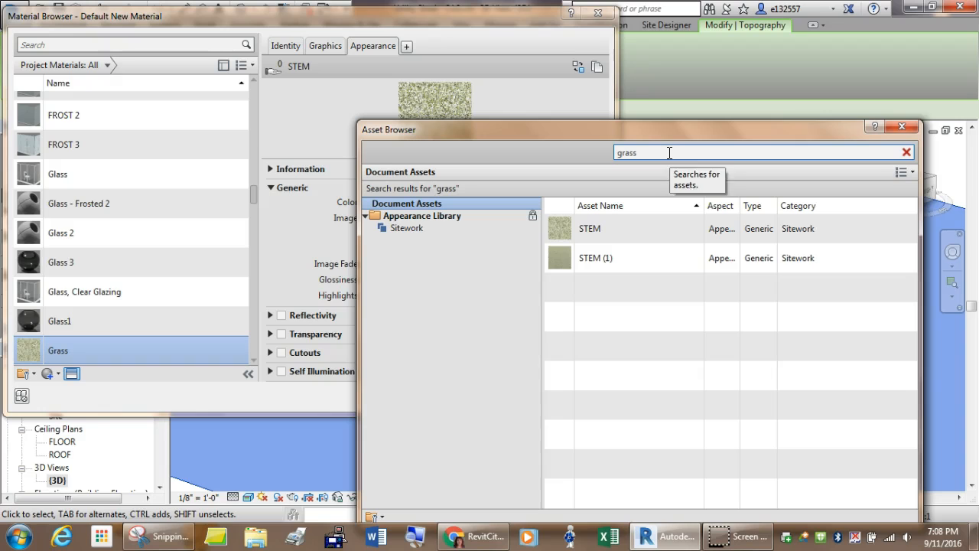
Replace the Grass material's appearance with the STEM (1) asset, close the asset browser and apply the material.
left_click(669, 153)
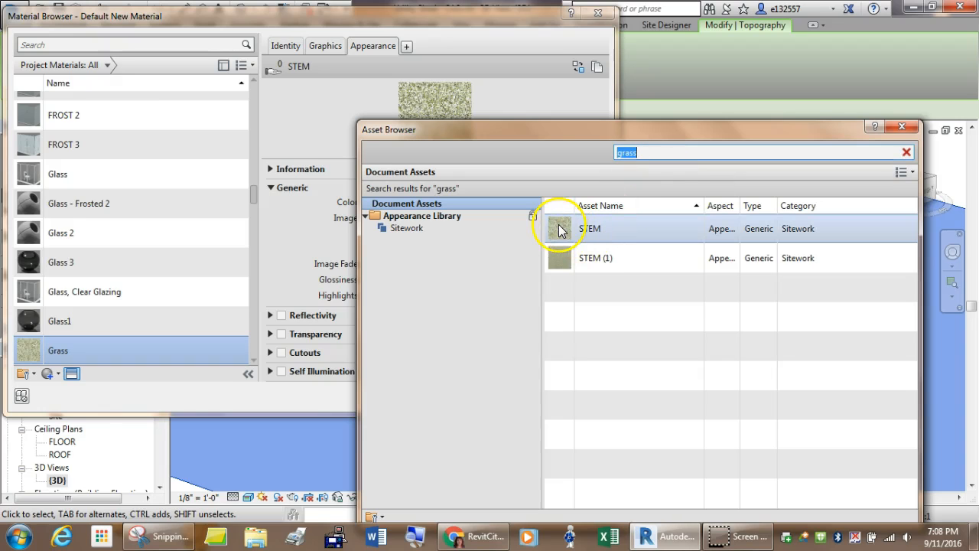
left_click(559, 262)
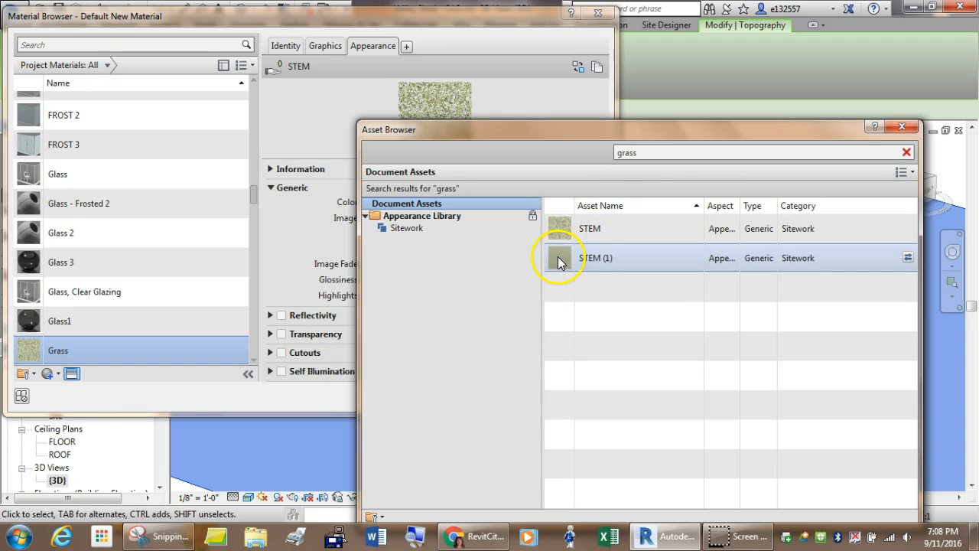
left_click(908, 259)
left_click_drag(591, 136, 581, 186)
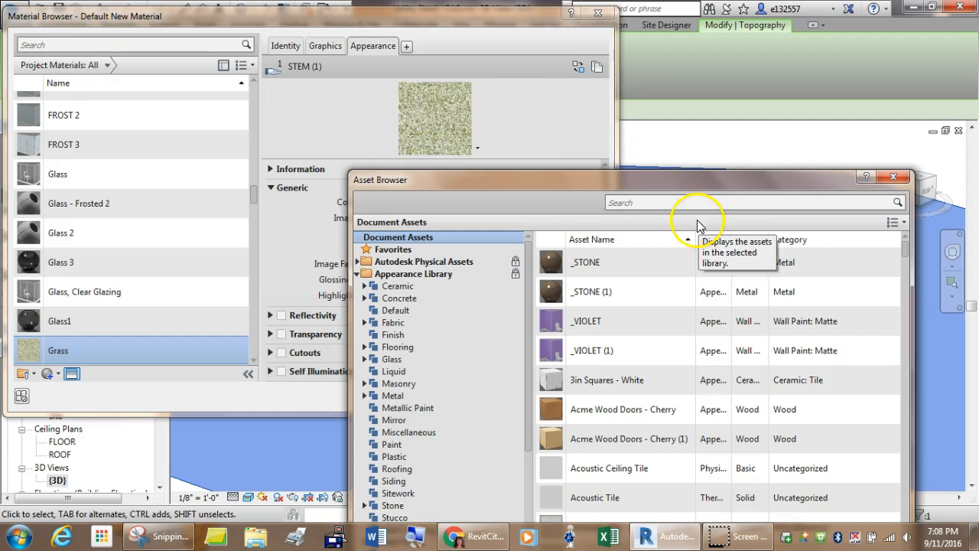
left_click(895, 177)
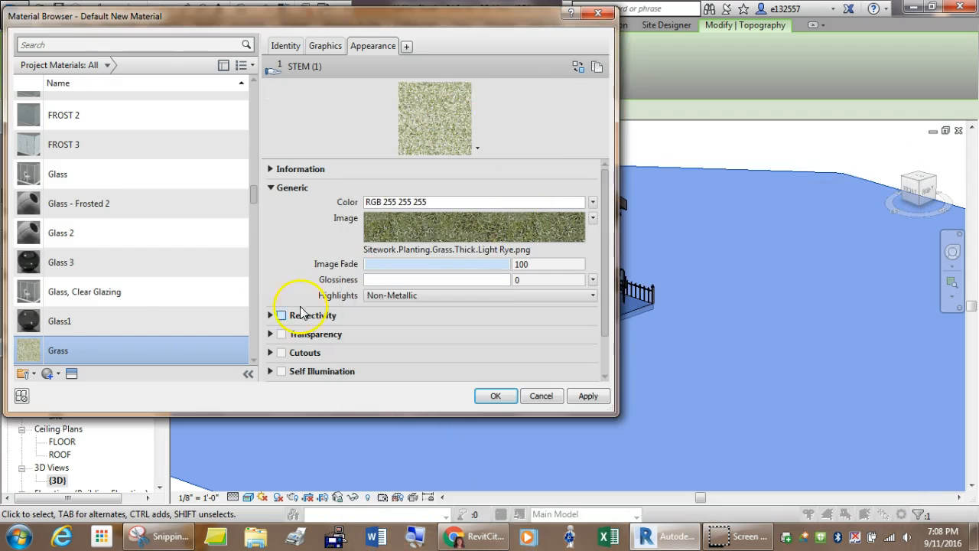
left_click(283, 47)
left_click(588, 396)
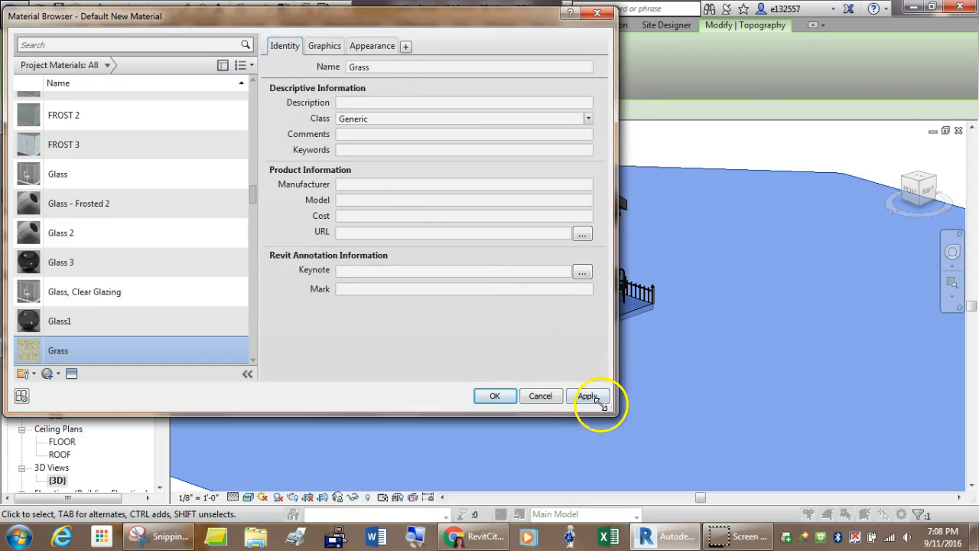
Assign the Grass material to the toposurface and clear the selection.
left_click(491, 398)
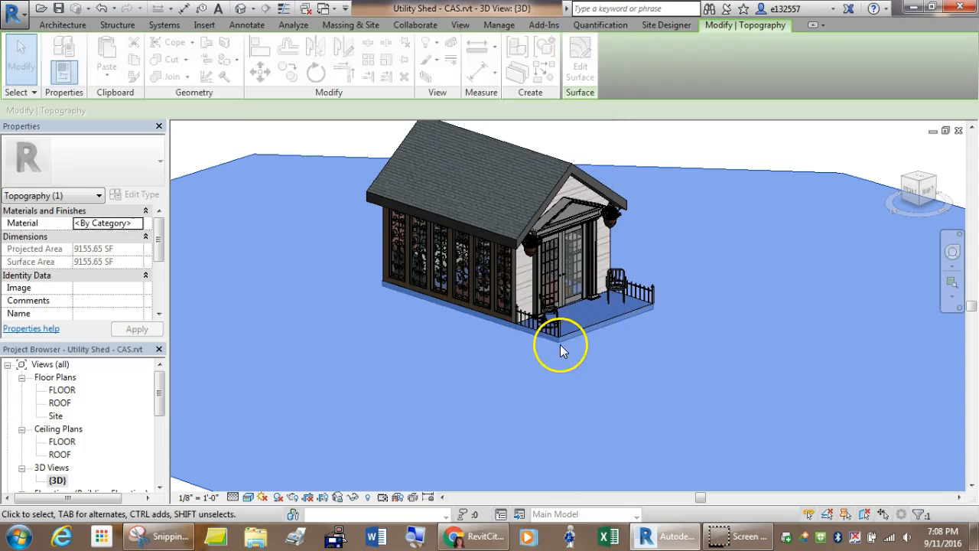
left_click(755, 166)
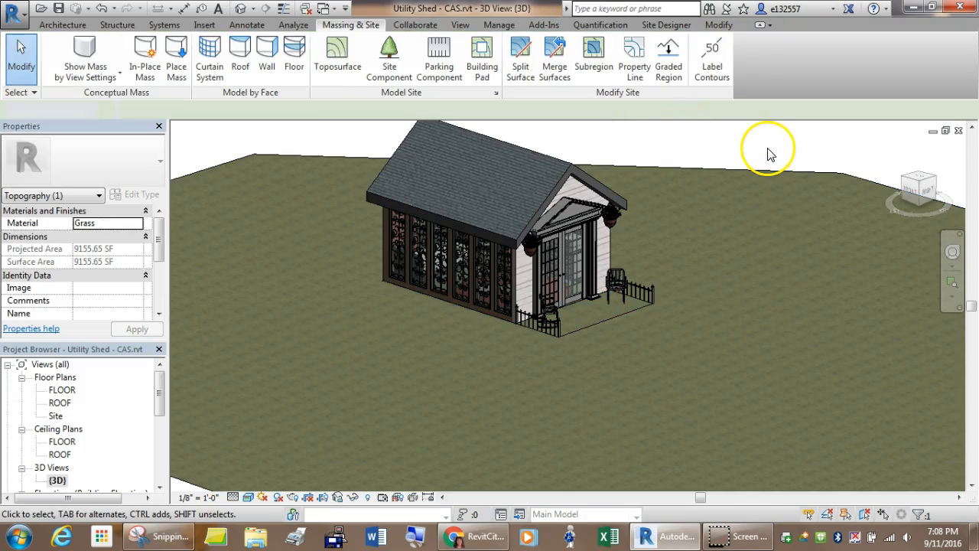
Examine the porch floor against the surrounding grass surface in front of the double doors, both close up and from farther away.
scroll(607, 312, "up", 4)
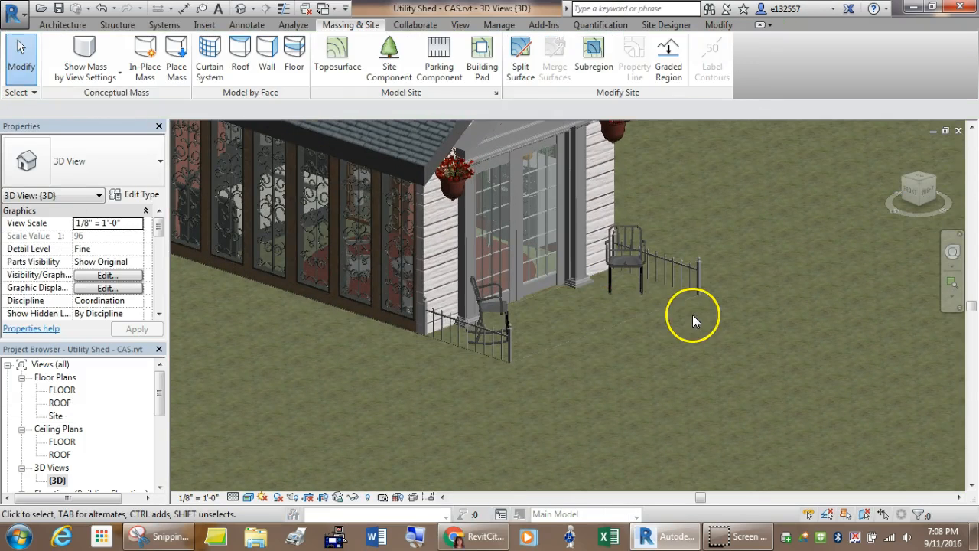
scroll(642, 314, "up", 3)
scroll(597, 331, "down", 1)
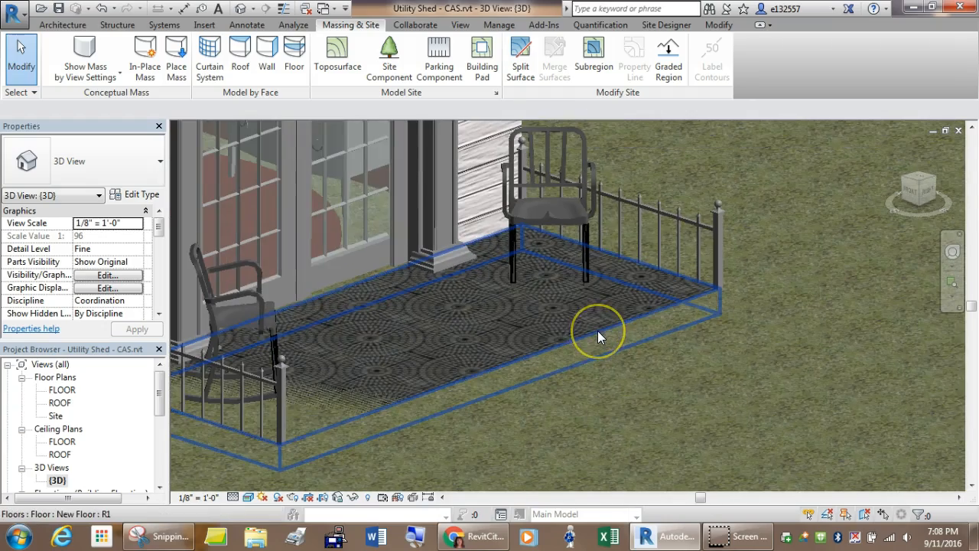
scroll(597, 331, "down", 3)
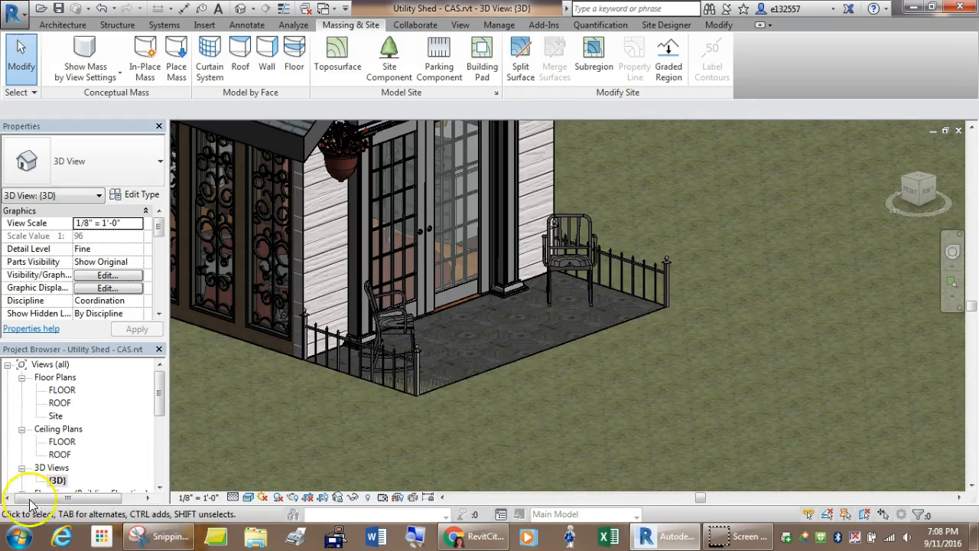
scroll(686, 403, "down", 3)
scroll(675, 404, "up", 2)
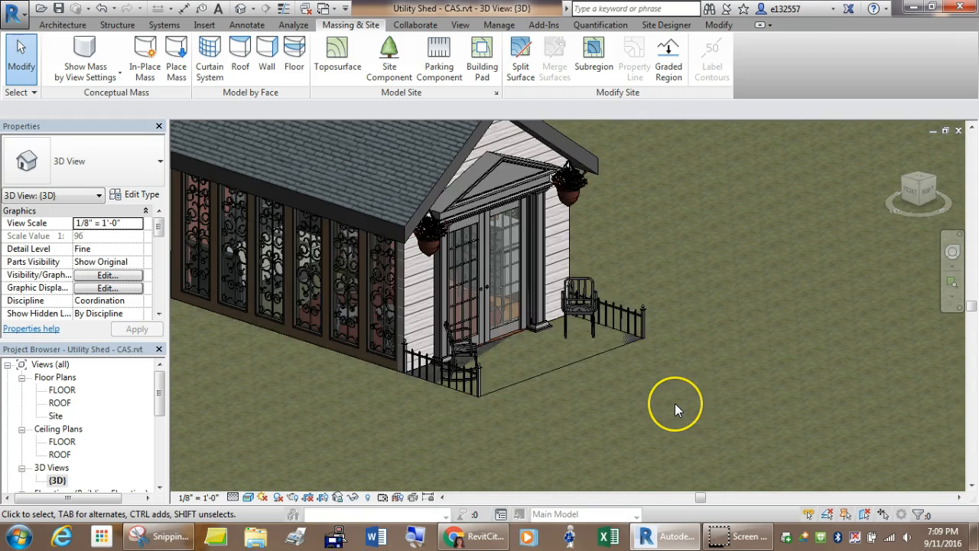
scroll(675, 403, "down", 2)
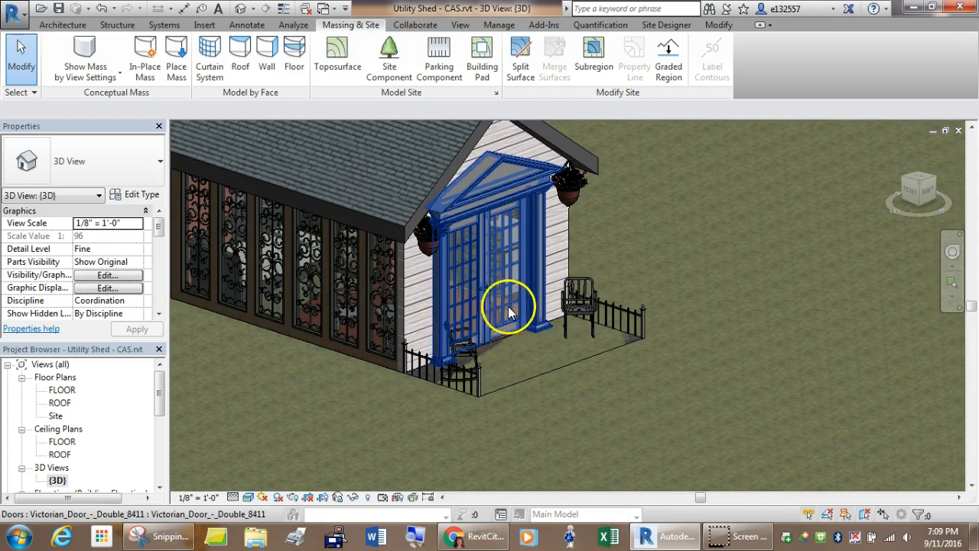
scroll(554, 397, "down", 2)
scroll(554, 397, "up", 2)
scroll(554, 397, "up", 2)
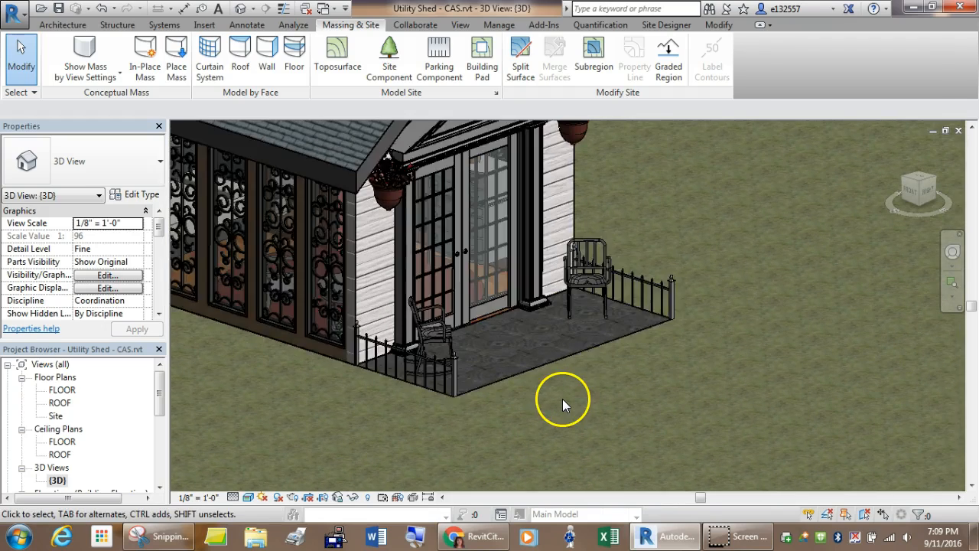
scroll(562, 399, "down", 1)
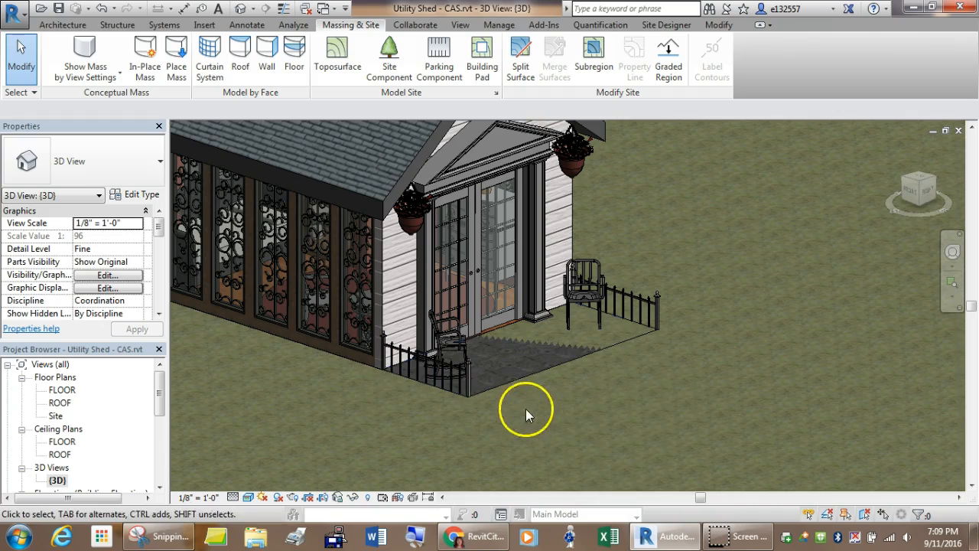
Set the porch floor's height offset from its level to 0' 0 1/2" and deselect it.
left_click(478, 394)
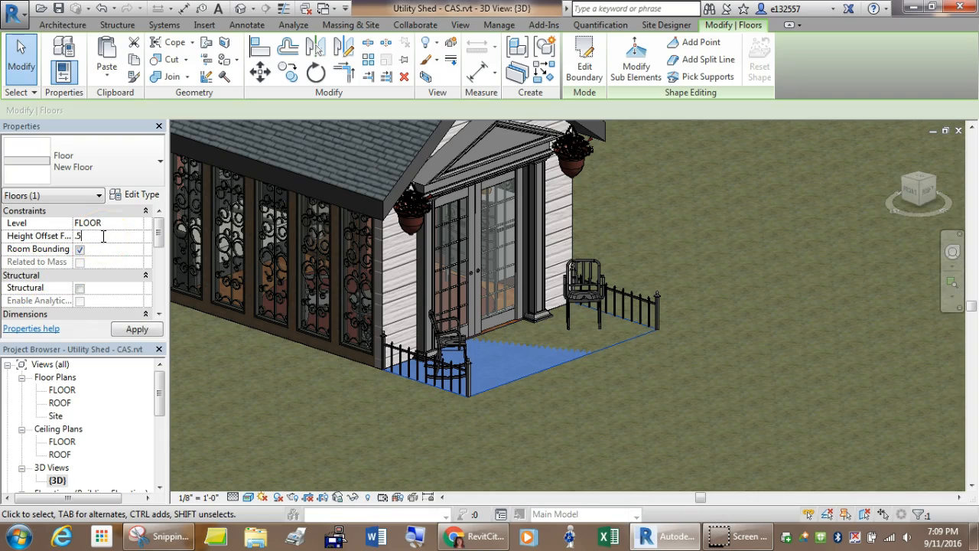
left_click(137, 327)
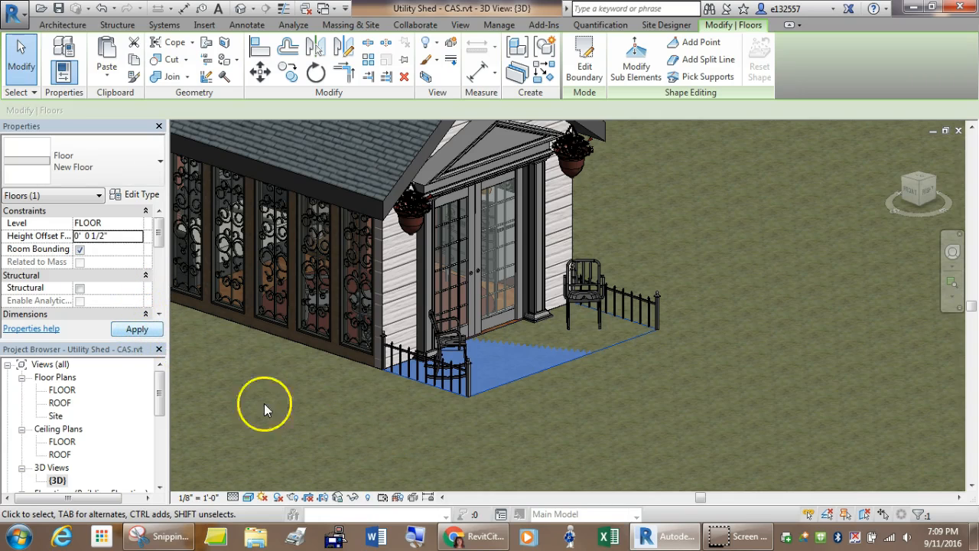
left_click(392, 460)
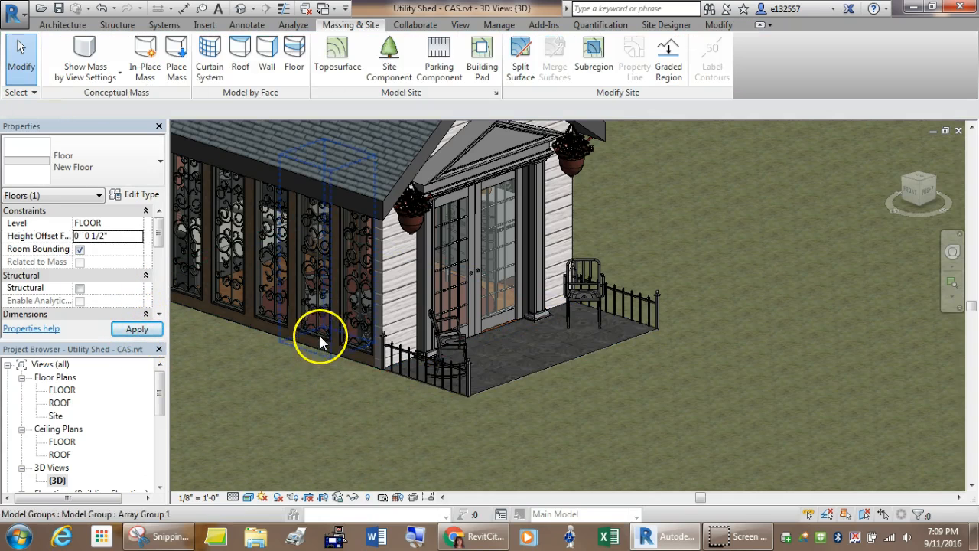
Set the height offset of the shed's interior floor to 0' 0 1/2" and deselect it.
left_click(328, 353)
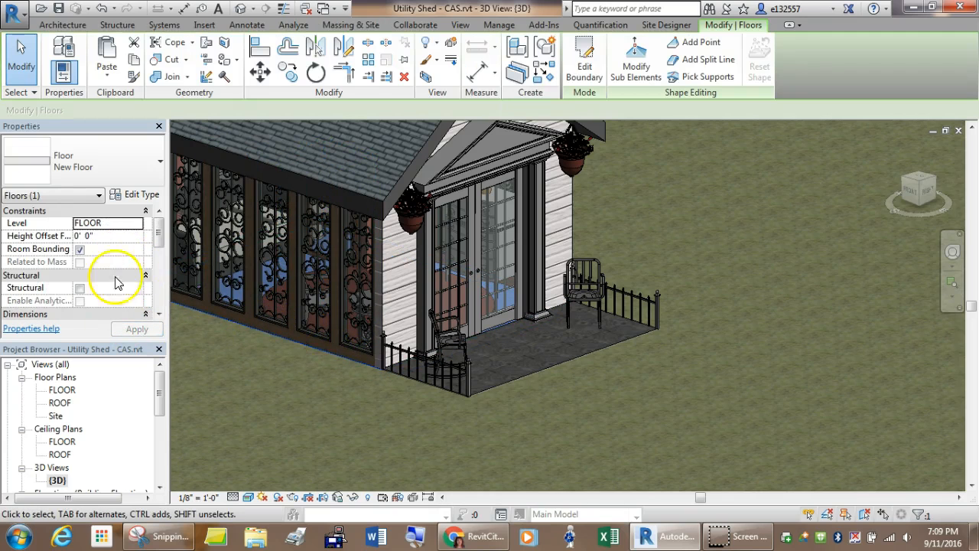
left_click(107, 235)
type(".5")
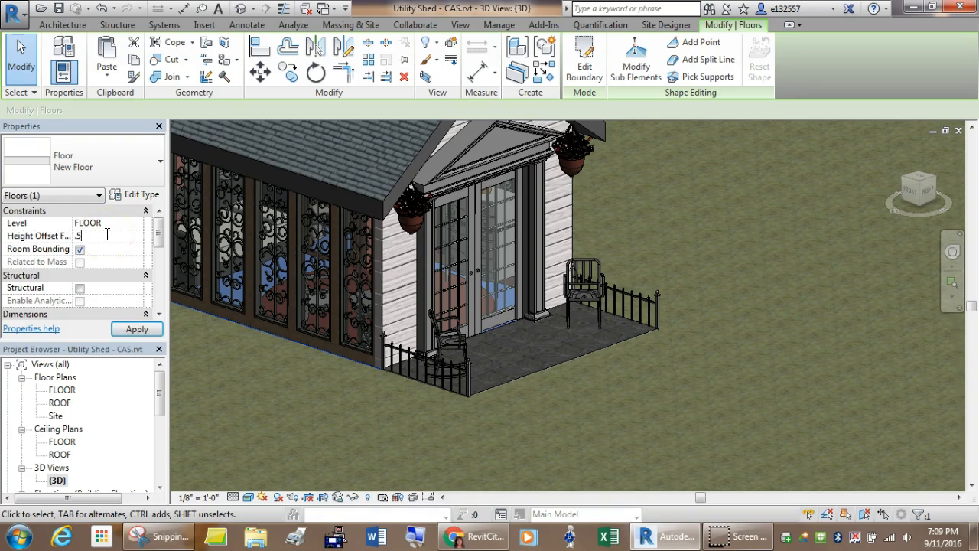
left_click(152, 329)
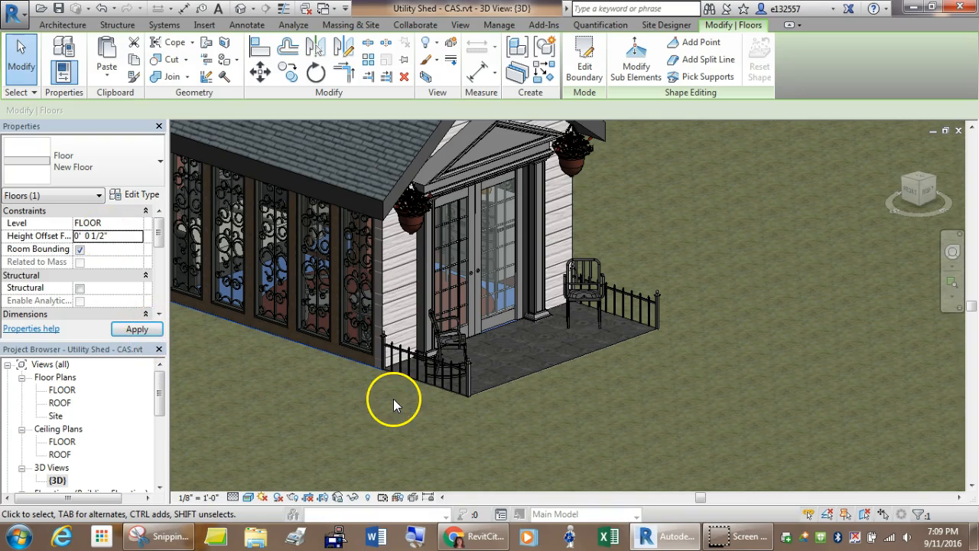
left_click(380, 434)
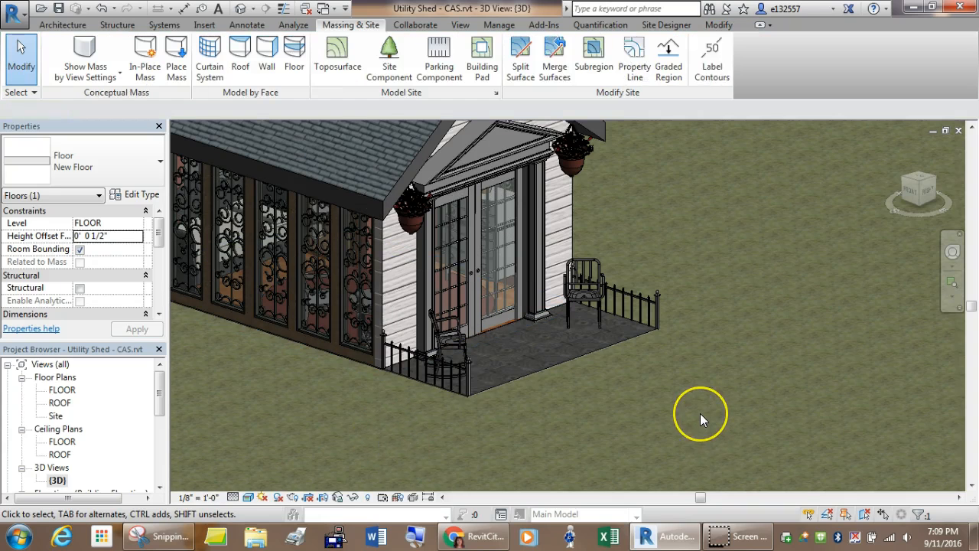